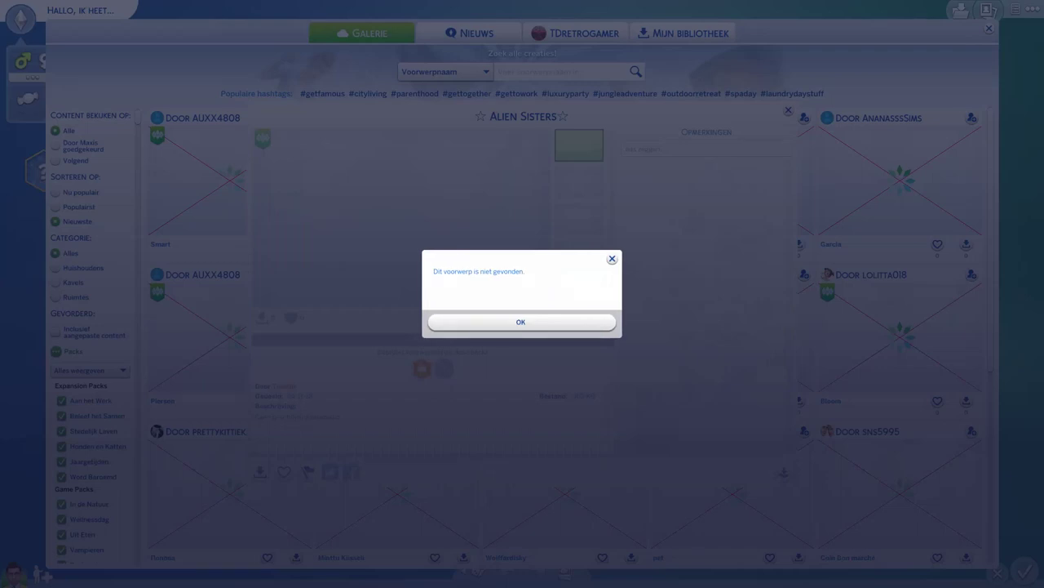
- Dismiss the item-not-found message and check the player's profile and library pages before returning to the Gallery
{"action": "key", "text": "Return"}
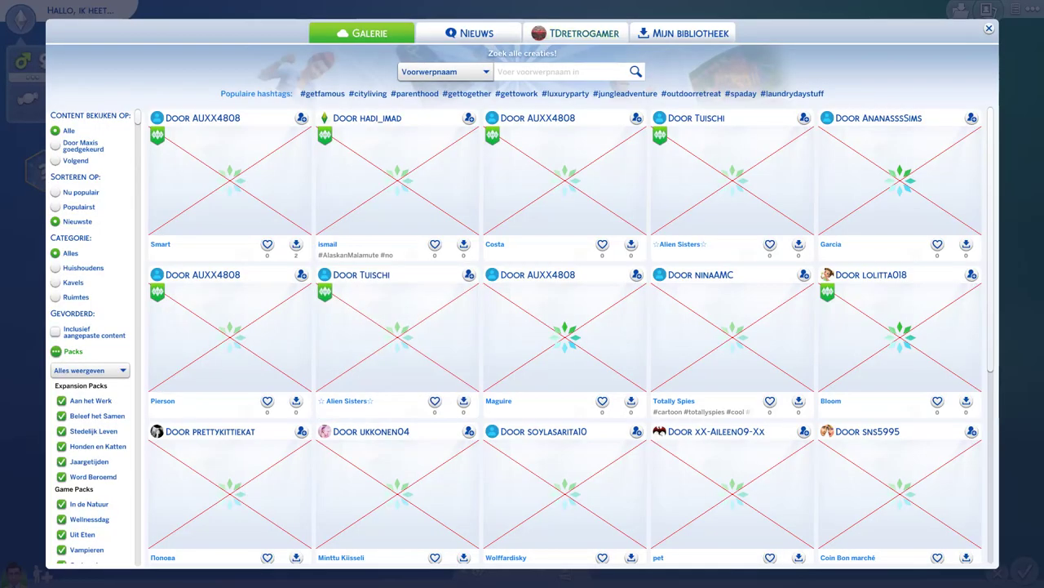
{"action": "left_click", "coordinate": [575, 33]}
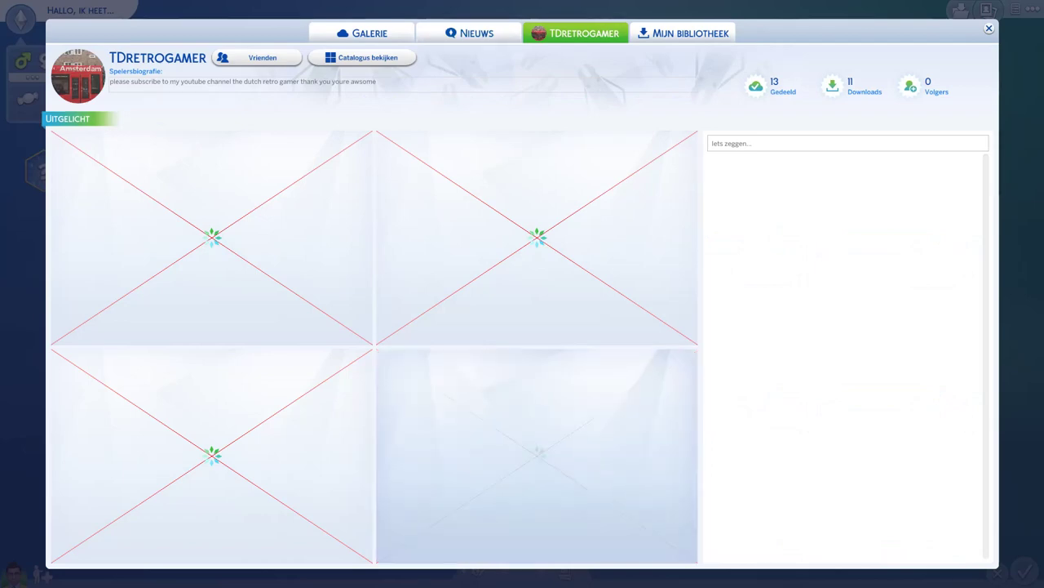
{"action": "left_click", "coordinate": [683, 32]}
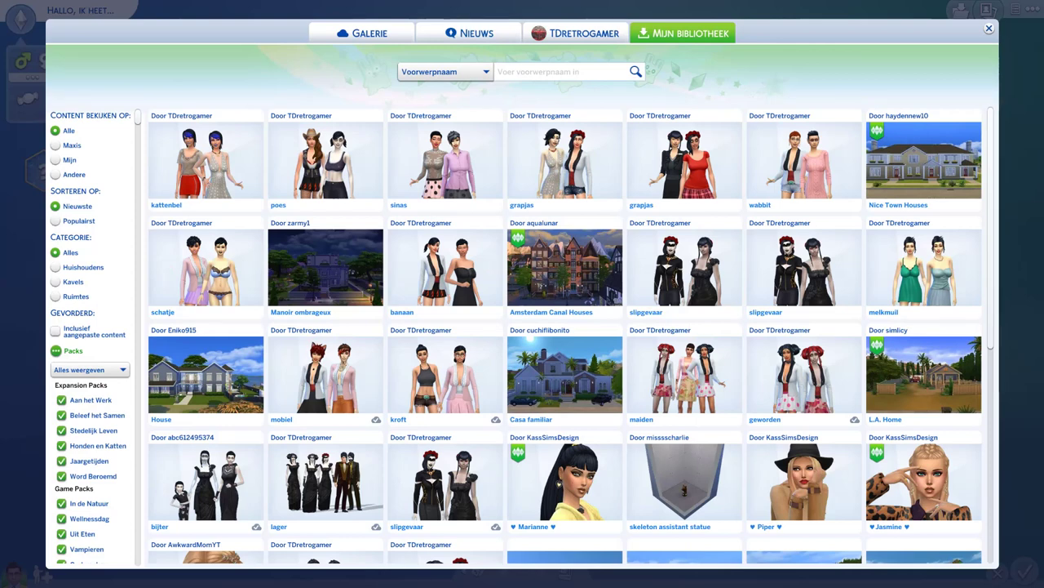
{"action": "left_click", "coordinate": [364, 33]}
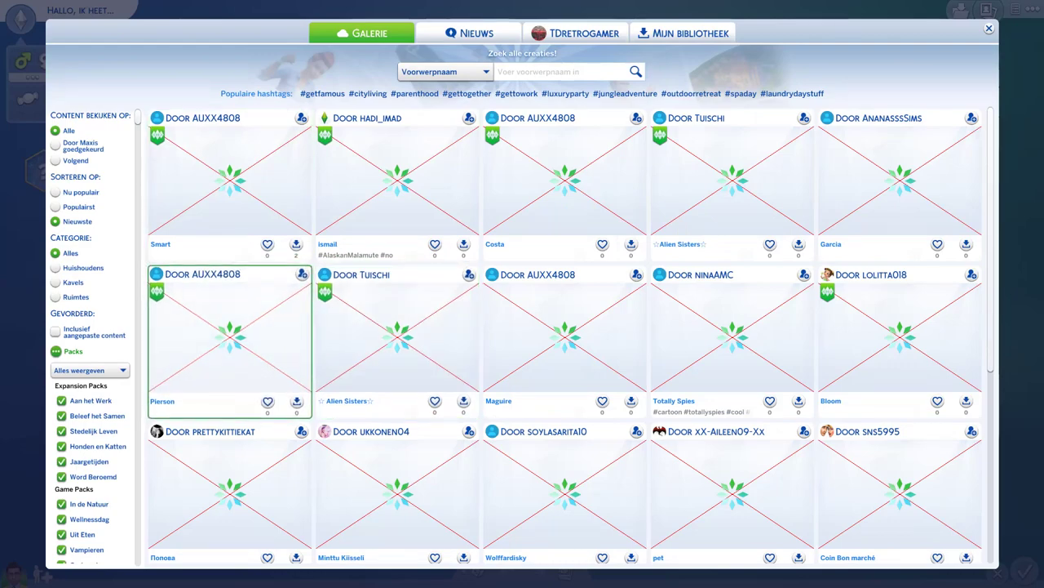
- Examine the preview images of the newest creations throughout the Gallery
{"action": "scroll", "coordinate": [397, 343], "scroll_direction": "down", "scroll_amount": 10}
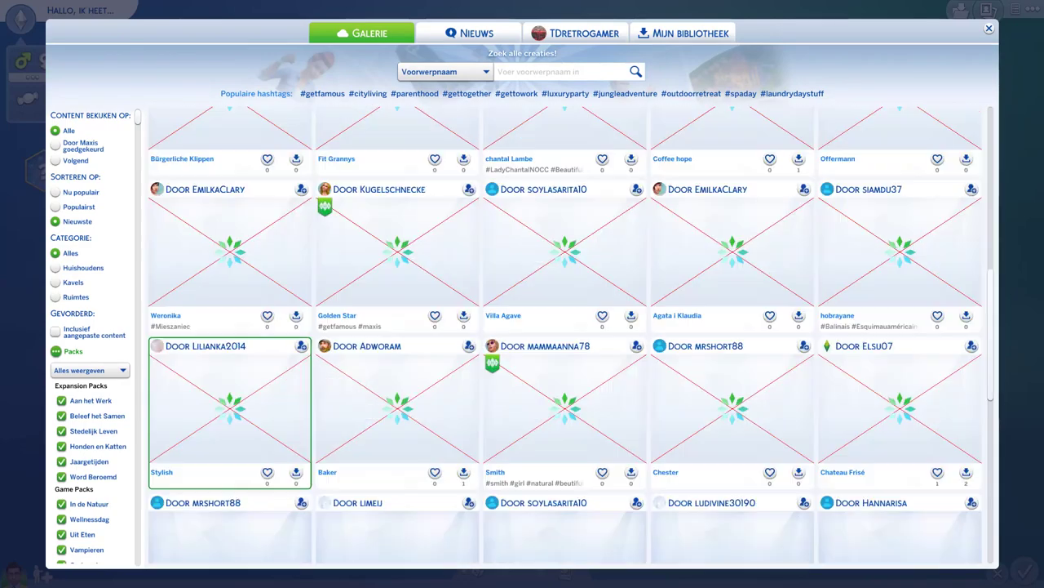
{"action": "scroll", "coordinate": [229, 327], "scroll_direction": "down", "scroll_amount": 8}
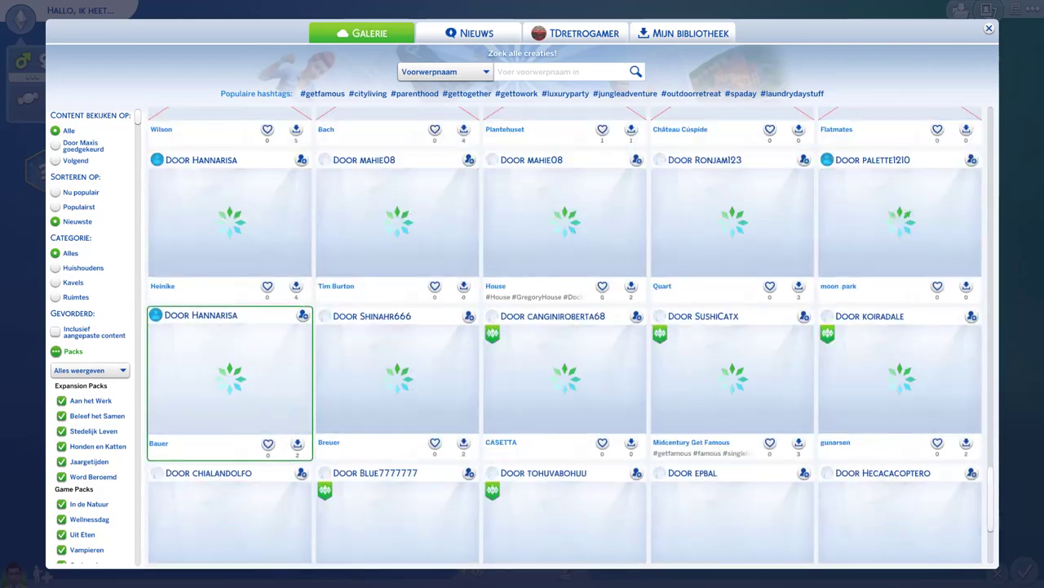
{"action": "scroll", "coordinate": [229, 277], "scroll_direction": "down", "scroll_amount": 10}
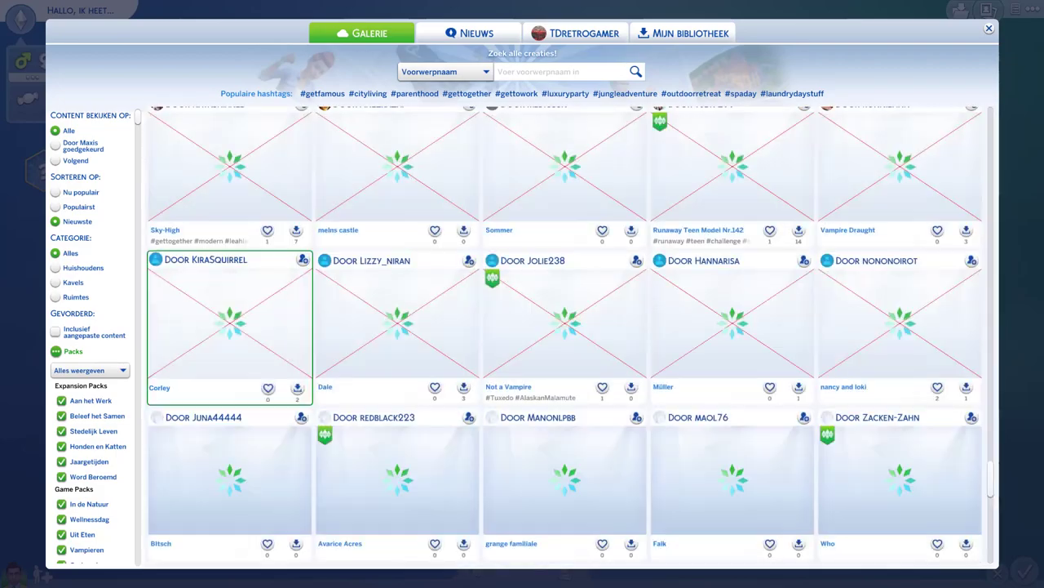
{"action": "scroll", "coordinate": [392, 424], "scroll_direction": "down", "scroll_amount": 5}
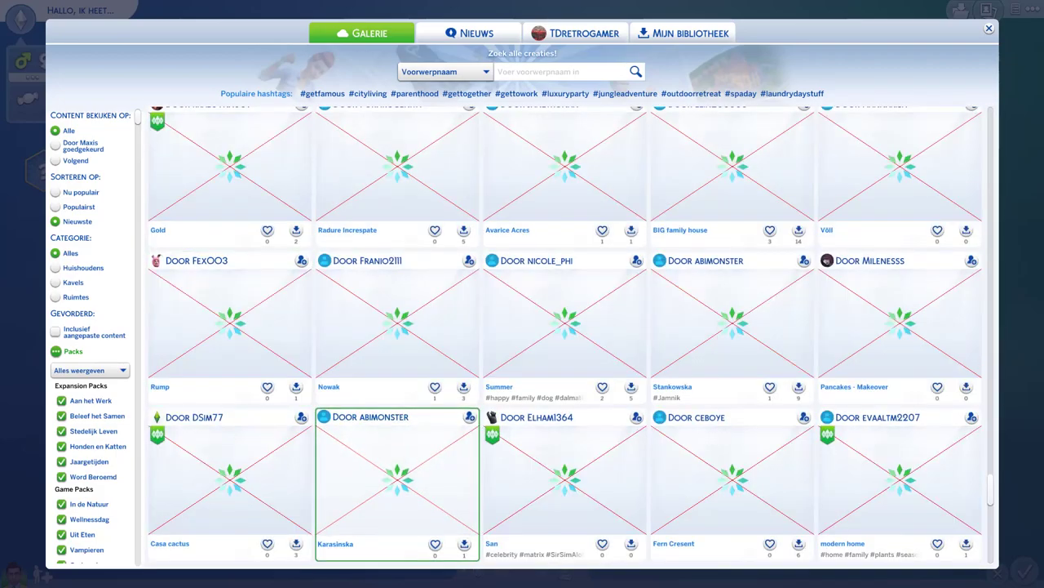
{"action": "scroll", "coordinate": [398, 424], "scroll_direction": "down", "scroll_amount": 3}
{"action": "scroll", "coordinate": [397, 367], "scroll_direction": "down", "scroll_amount": 10}
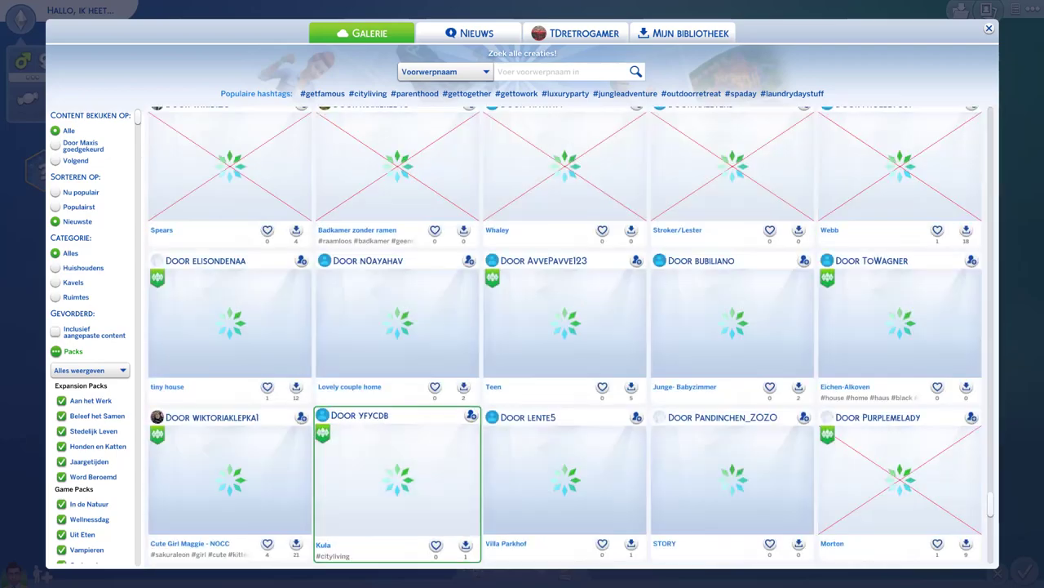
{"action": "scroll", "coordinate": [398, 408], "scroll_direction": "down", "scroll_amount": 10}
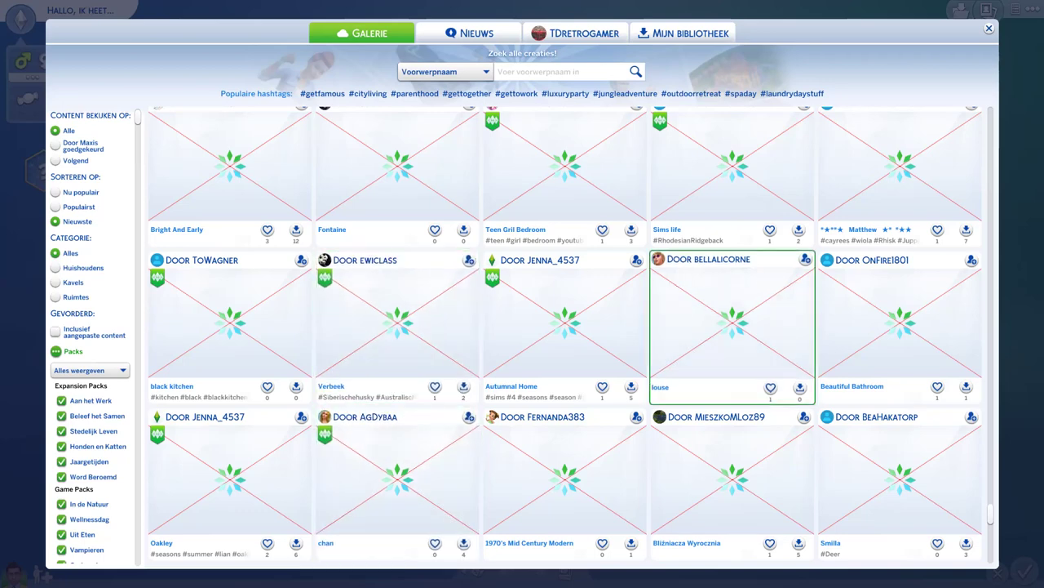
- Check the news page, the player's profile and the creations saved in the library
{"action": "left_click", "coordinate": [470, 32]}
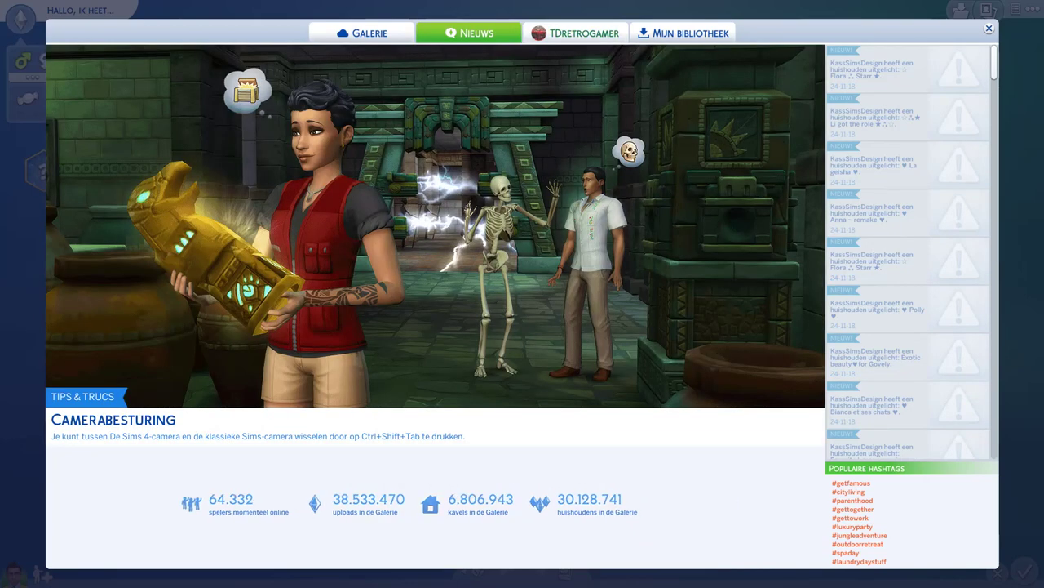
{"action": "left_click", "coordinate": [575, 32]}
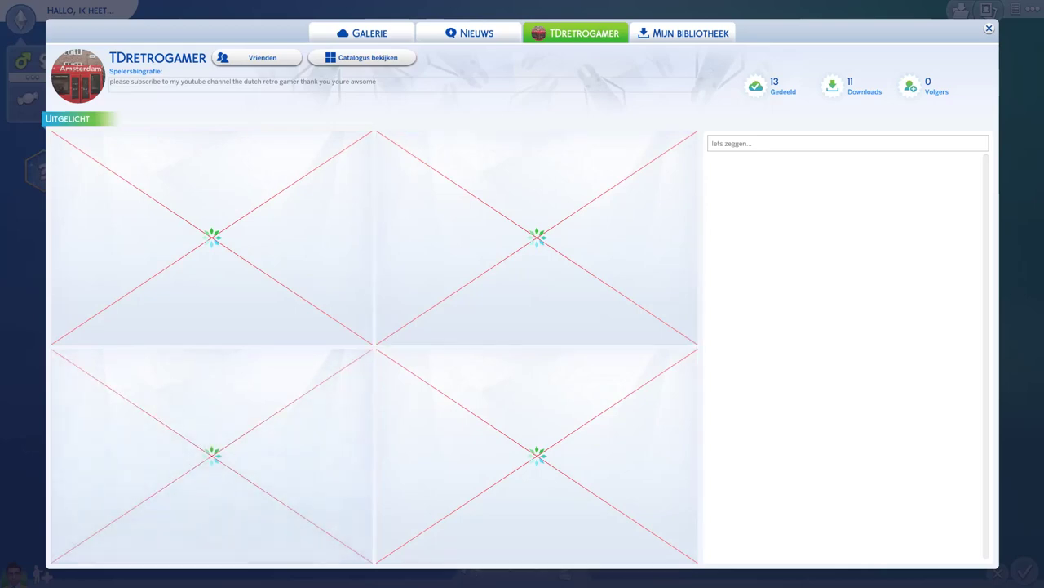
{"action": "left_click", "coordinate": [683, 33]}
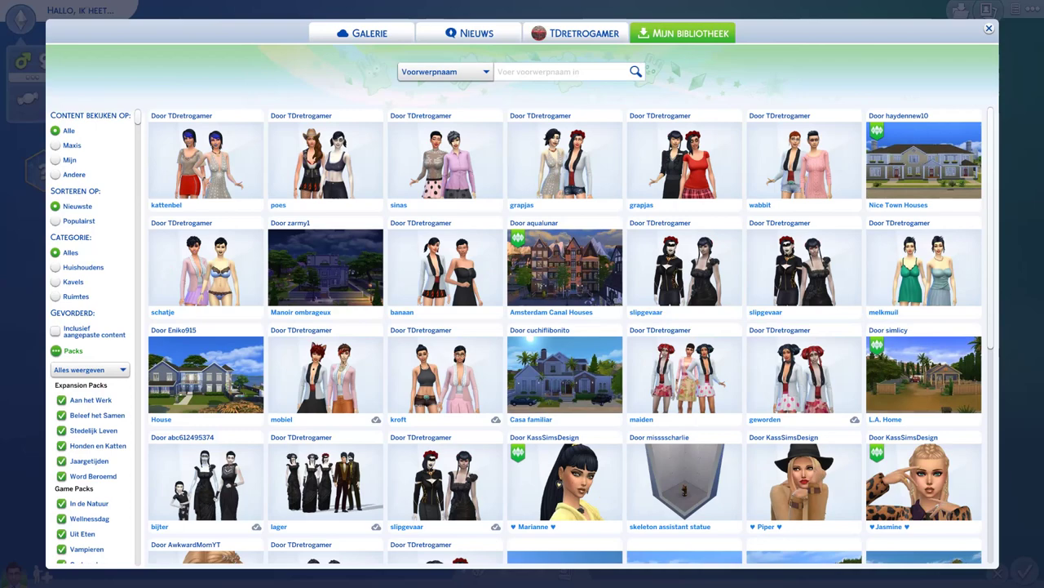
{"action": "scroll", "coordinate": [565, 335], "scroll_direction": "down", "scroll_amount": 3}
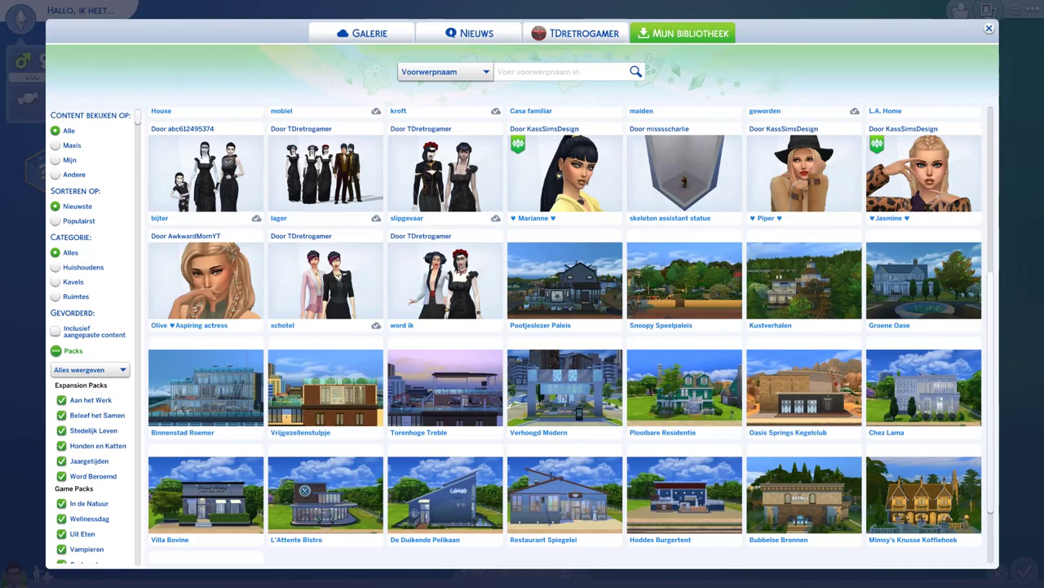
{"action": "scroll", "coordinate": [804, 482], "scroll_direction": "up", "scroll_amount": 3}
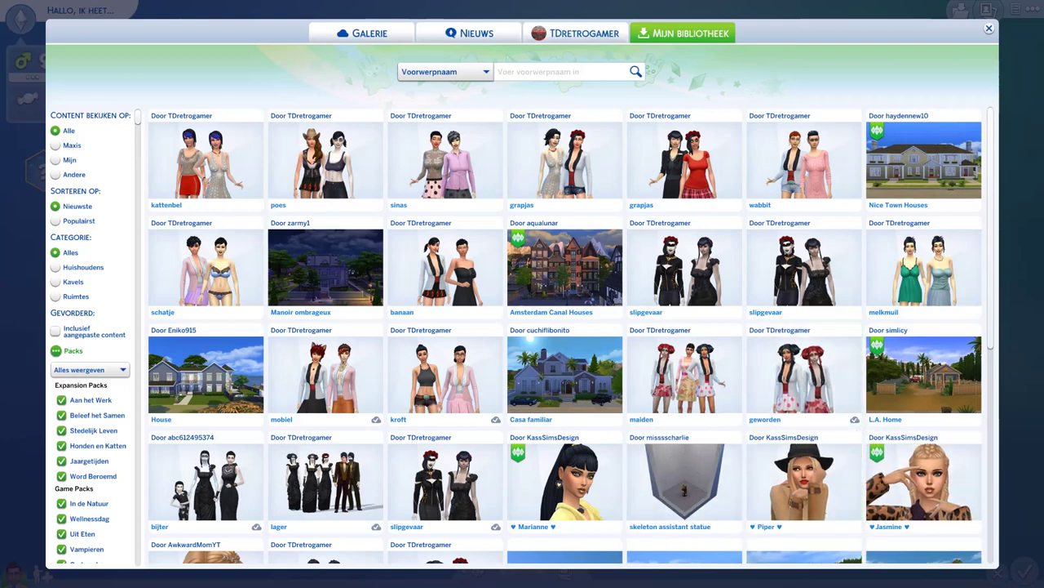
- Close the Gallery and quit the game completely without saving
{"action": "left_click", "coordinate": [989, 28]}
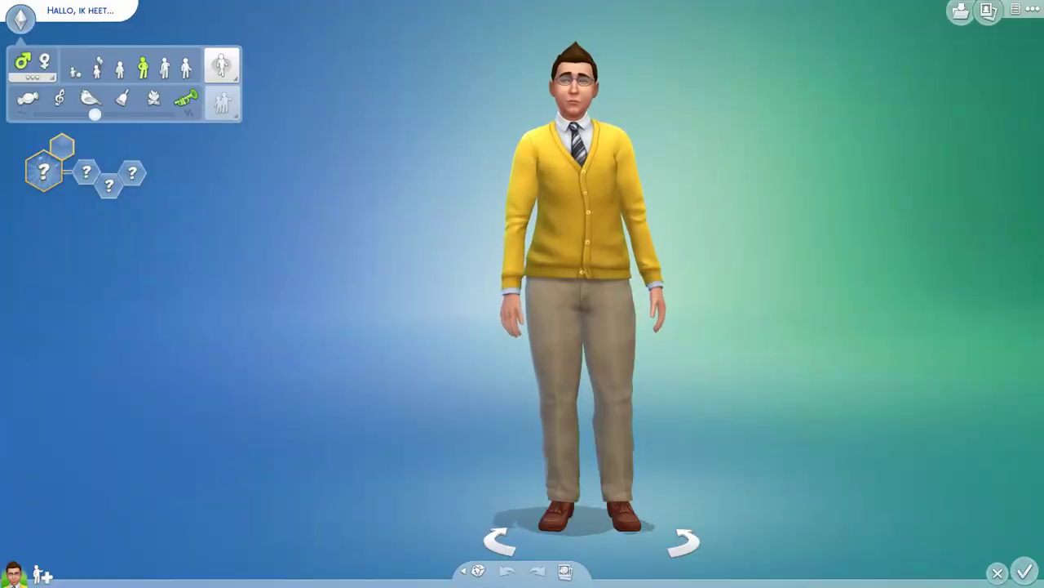
{"action": "left_click", "coordinate": [1033, 8]}
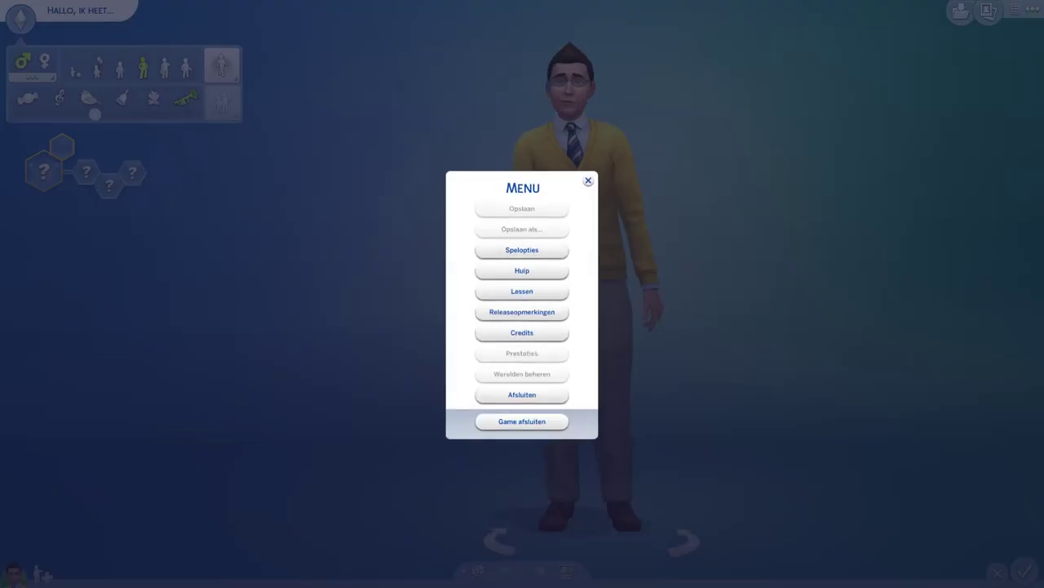
{"action": "left_click", "coordinate": [522, 422]}
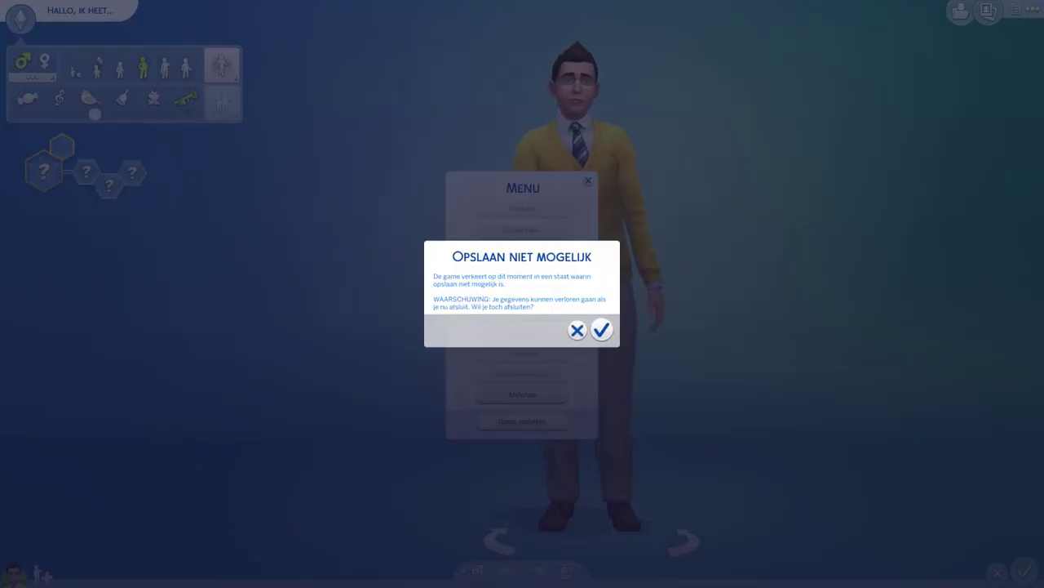
{"action": "left_click", "coordinate": [577, 329]}
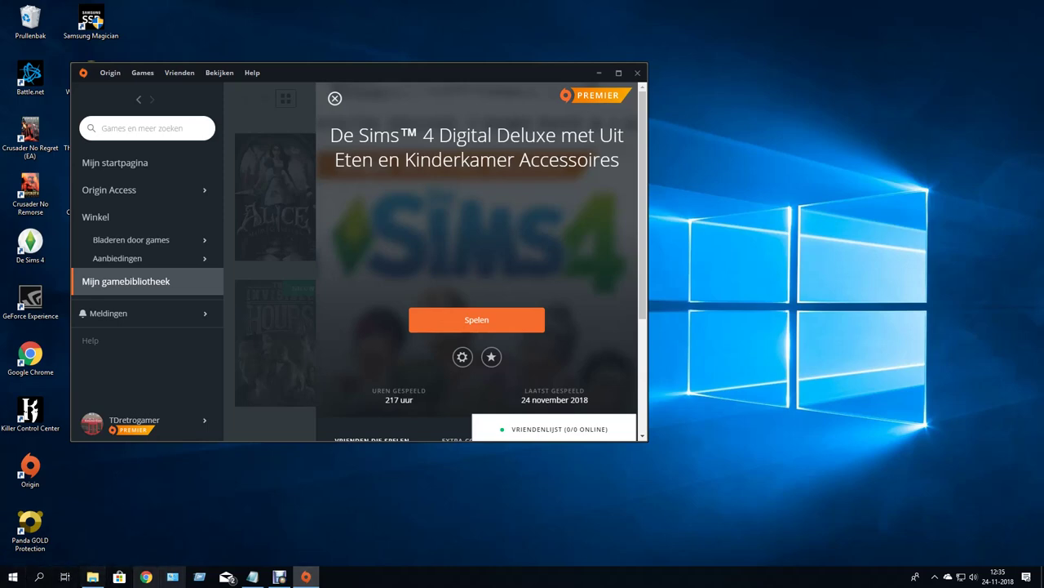
- Switch to the Windows Control Panel and open the virtual memory settings within the advanced system performance options
{"action": "left_click", "coordinate": [172, 576]}
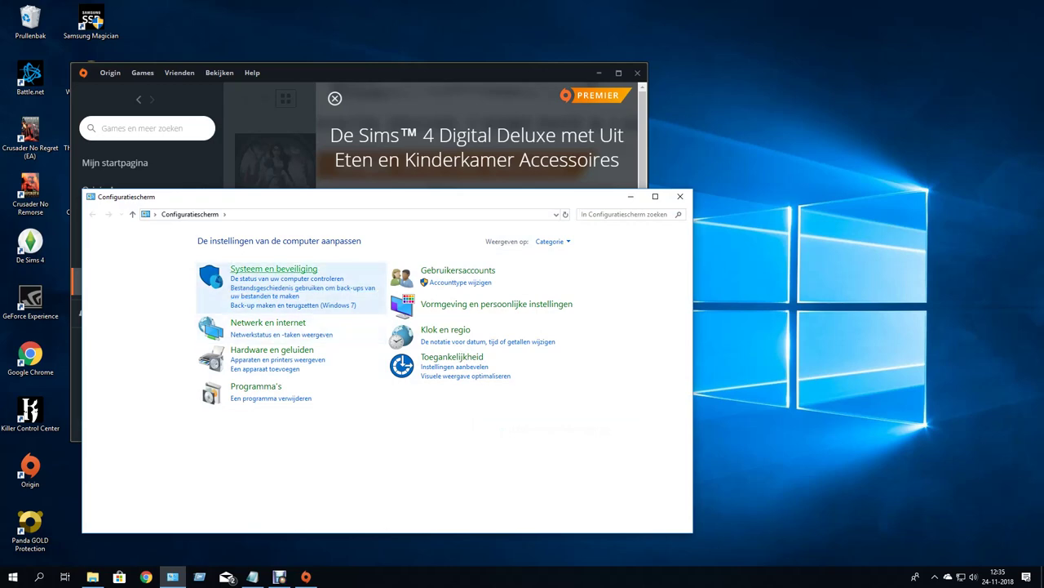
{"action": "left_click", "coordinate": [274, 268]}
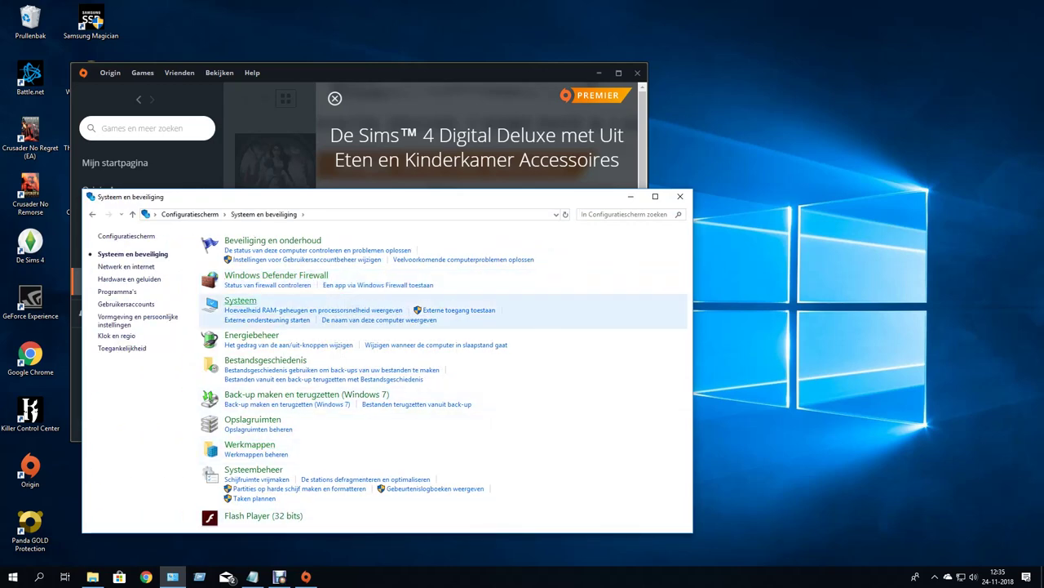
{"action": "left_click", "coordinate": [313, 310]}
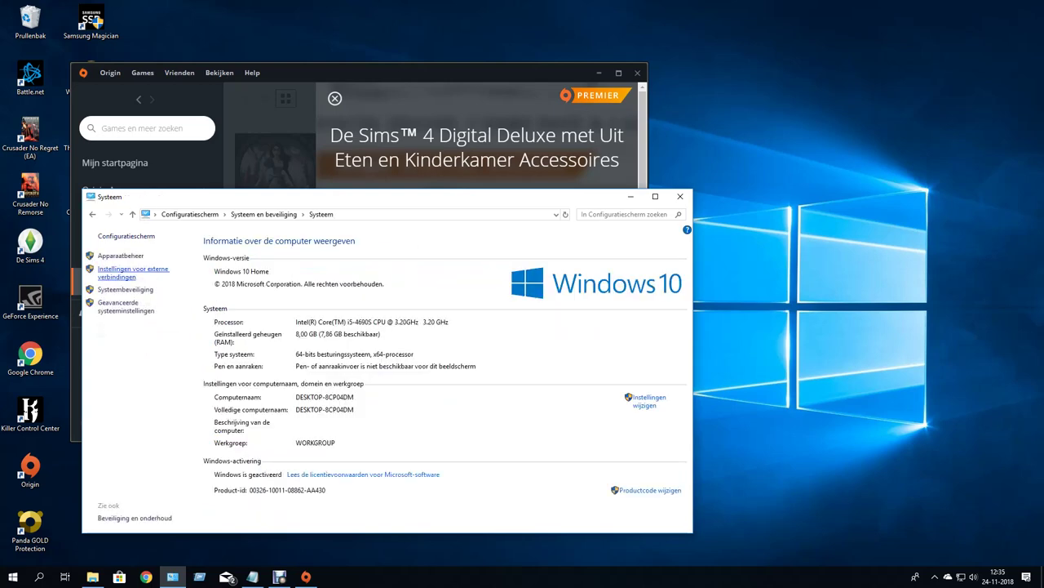
{"action": "left_click", "coordinate": [126, 306]}
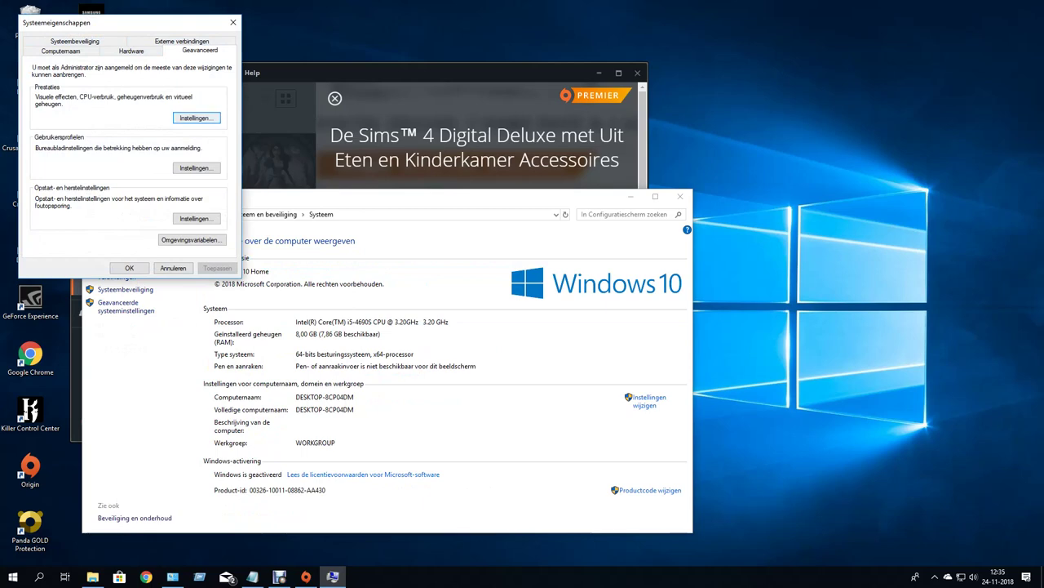
{"action": "left_click", "coordinate": [196, 117]}
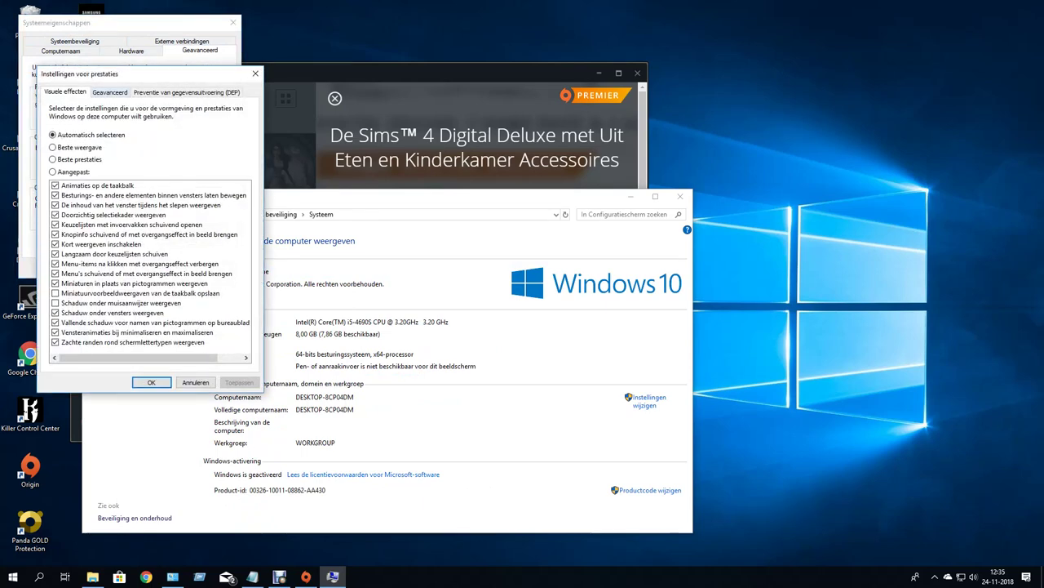
{"action": "key", "text": "ctrl+Tab"}
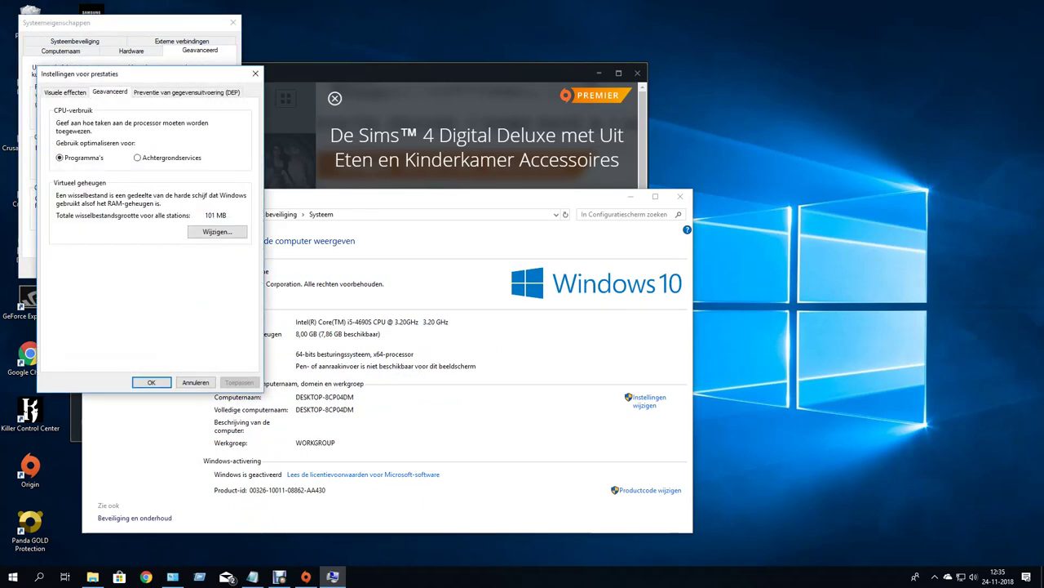
{"action": "key", "text": "alt+w"}
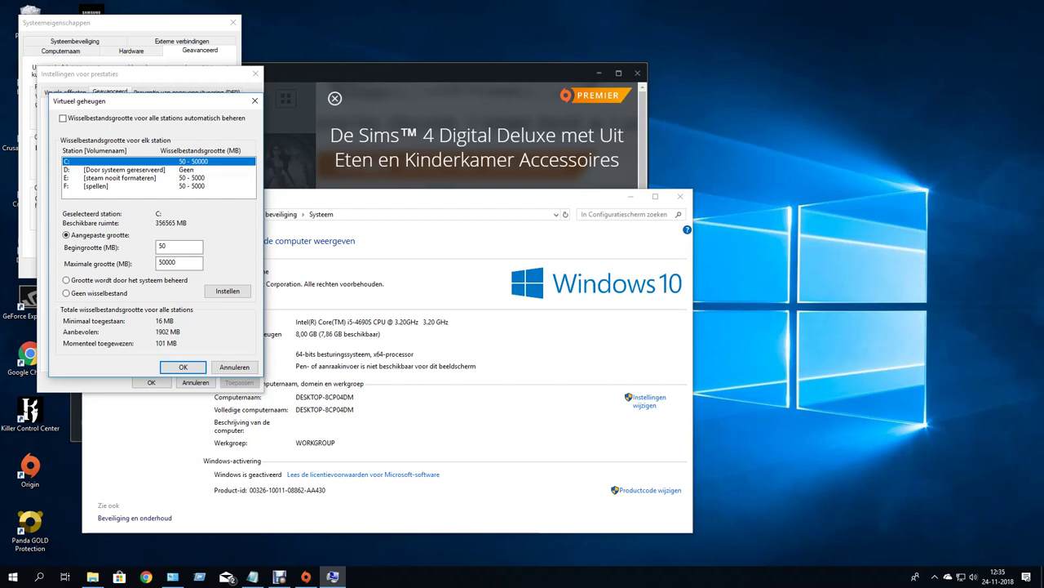
- Inspect the paging file settings of drives D:, E: and F: one by one
{"action": "left_click", "coordinate": [122, 169]}
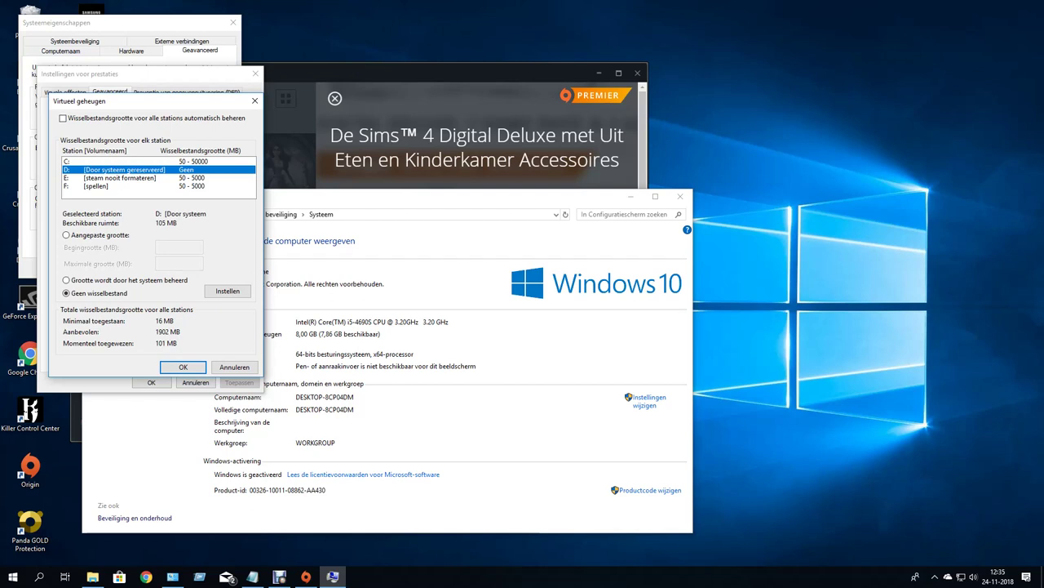
{"action": "left_click", "coordinate": [122, 177]}
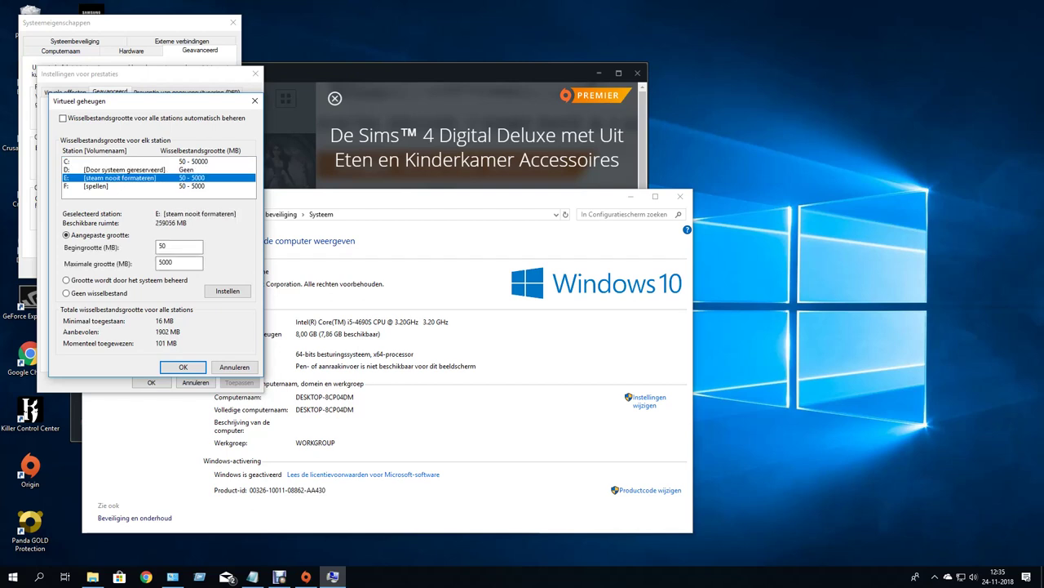
{"action": "left_click", "coordinate": [122, 185]}
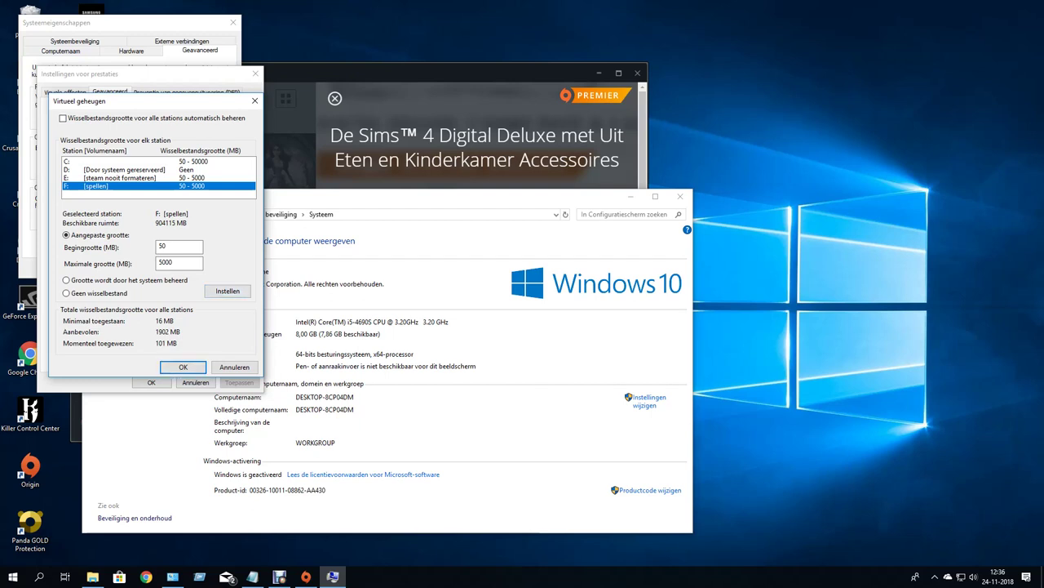
- Clear the System and Origin windows off the desktop and accept the virtual memory dialog
{"action": "left_click", "coordinate": [630, 197]}
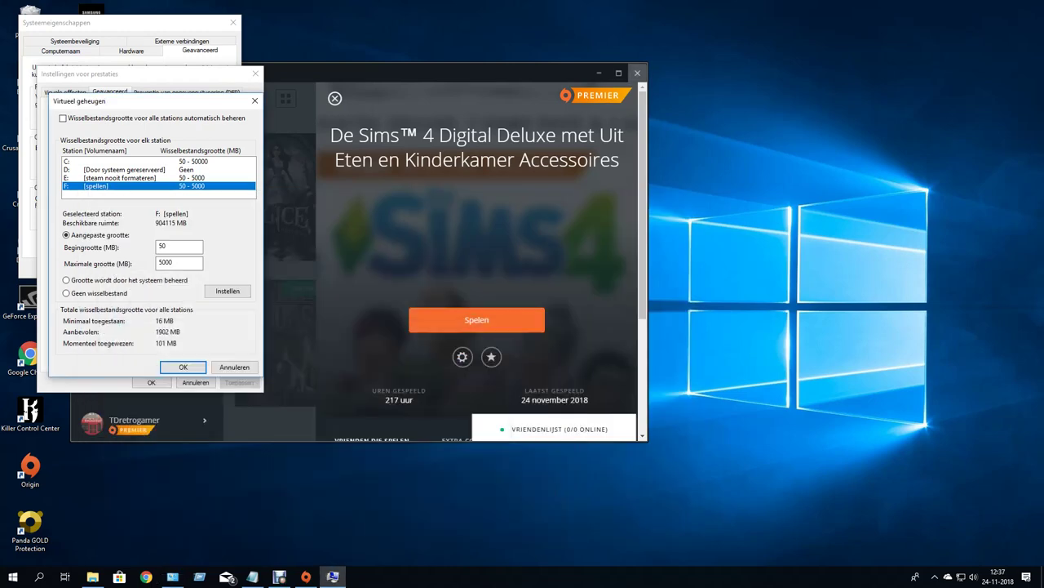
{"action": "left_click", "coordinate": [638, 73]}
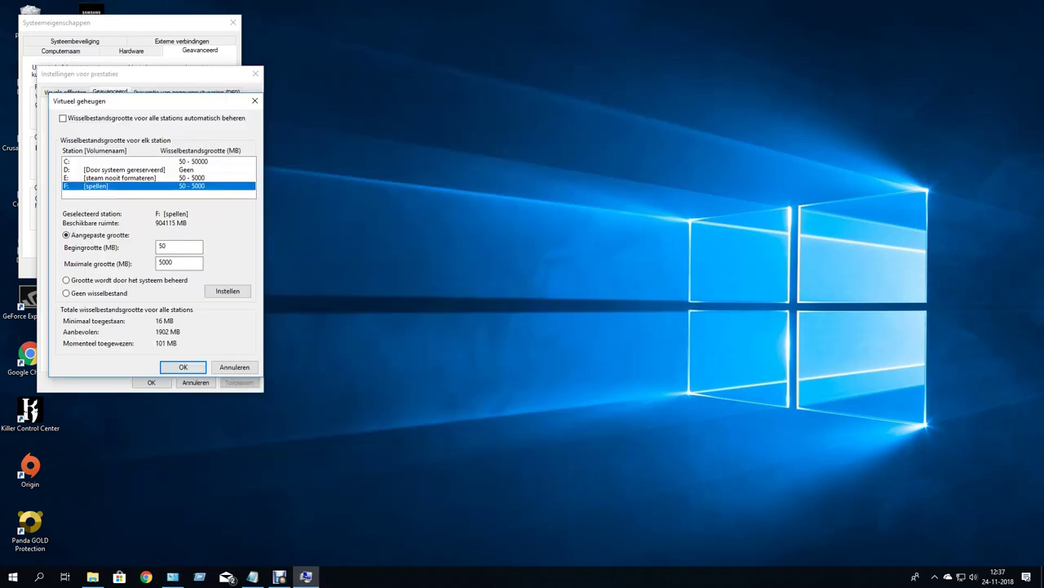
{"action": "left_click_drag", "start_coordinate": [115, 102], "coordinate": [395, 52]}
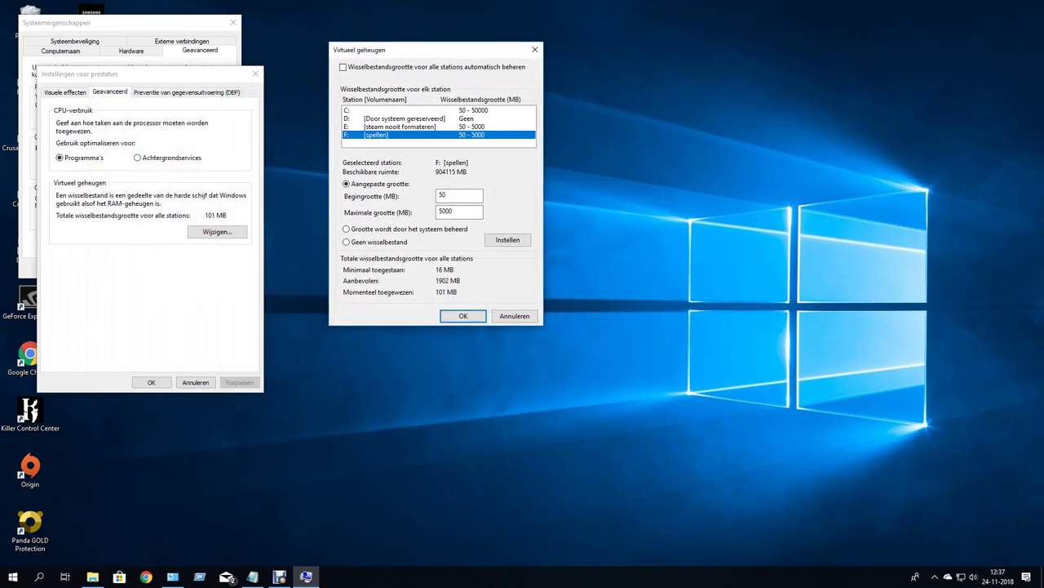
{"action": "left_click", "coordinate": [462, 316]}
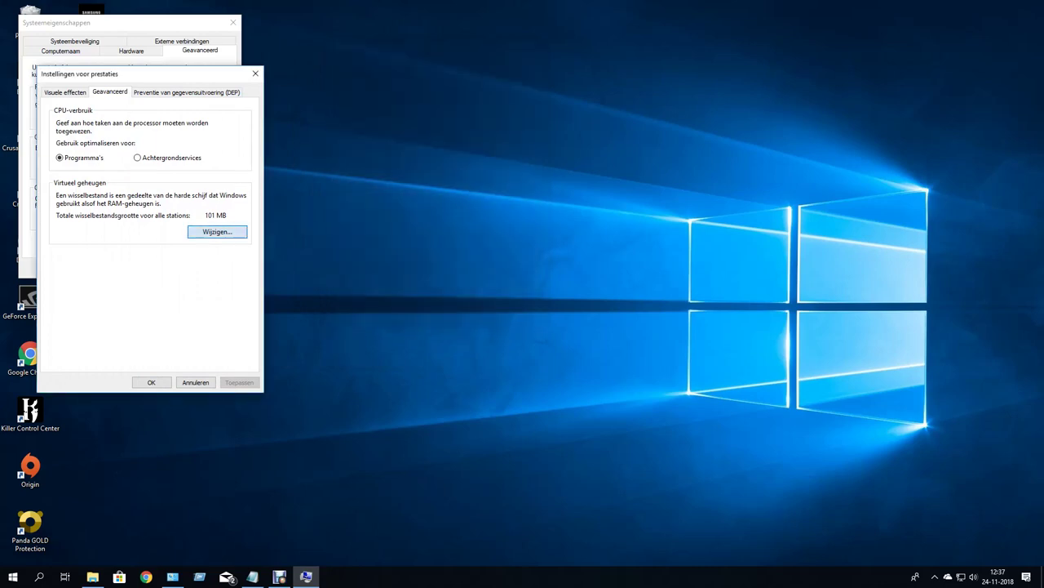
- Reopen the virtual memory settings and select the system-managed paging file size option for drives C:, E: and F: in turn
{"action": "left_click", "coordinate": [218, 232]}
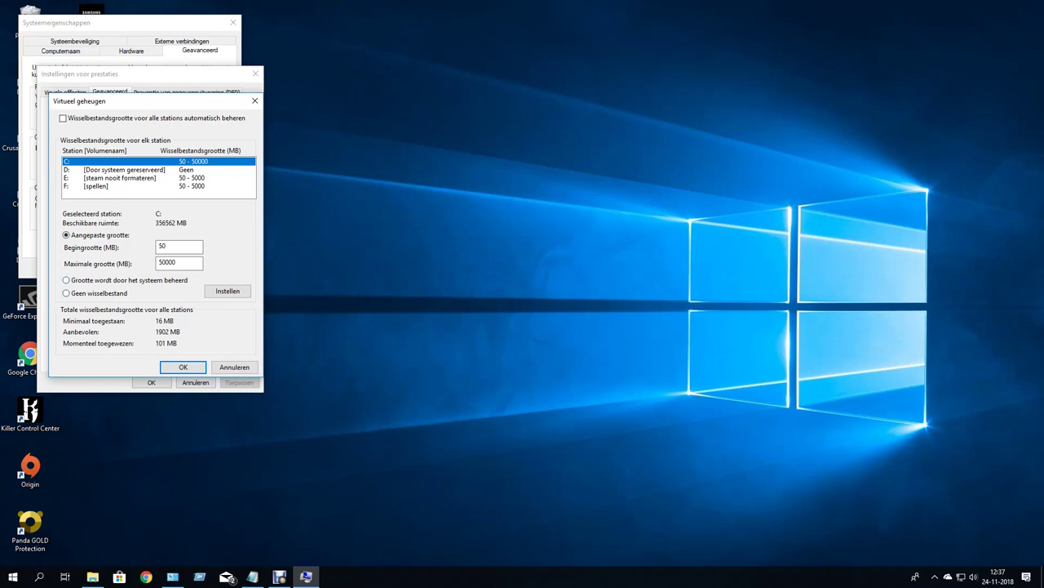
{"action": "left_click", "coordinate": [66, 280]}
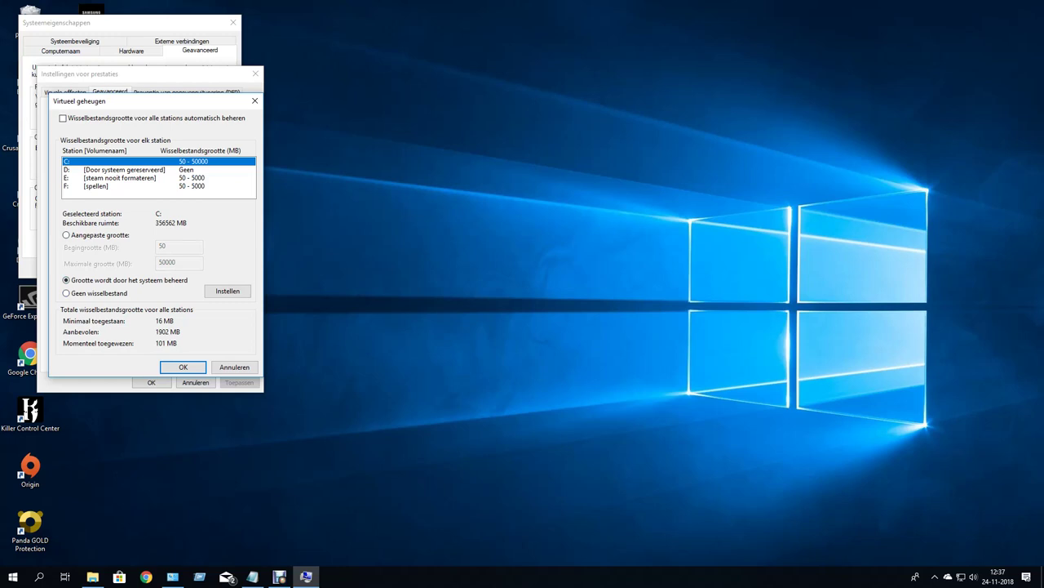
{"action": "left_click", "coordinate": [122, 169]}
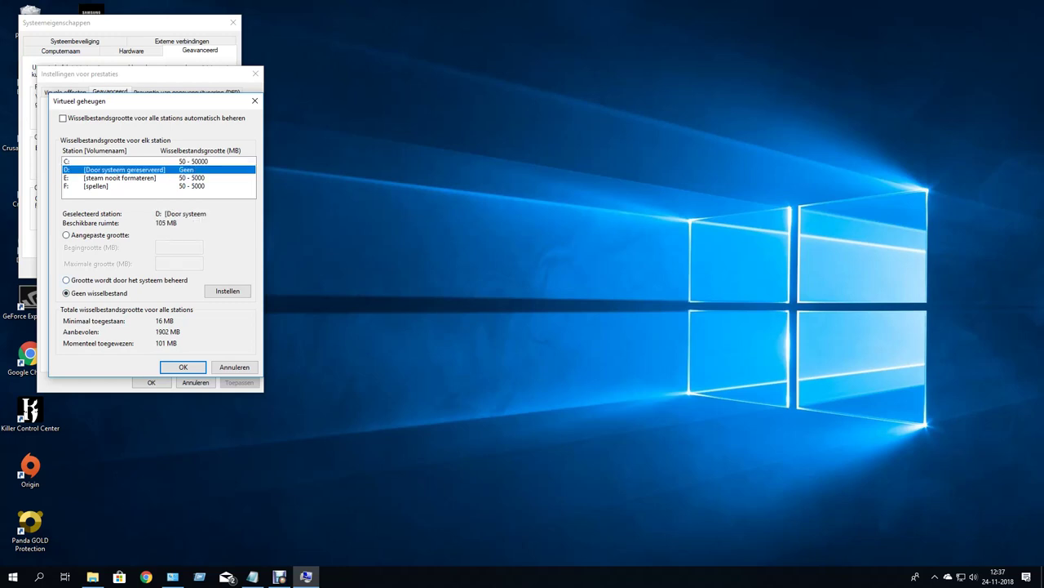
{"action": "left_click", "coordinate": [122, 177]}
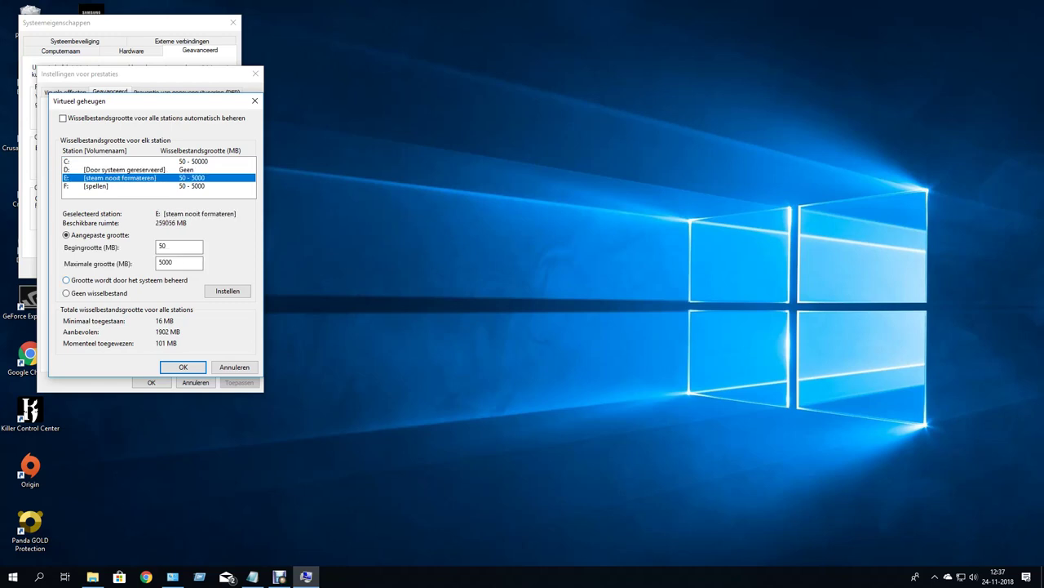
{"action": "left_click", "coordinate": [66, 280]}
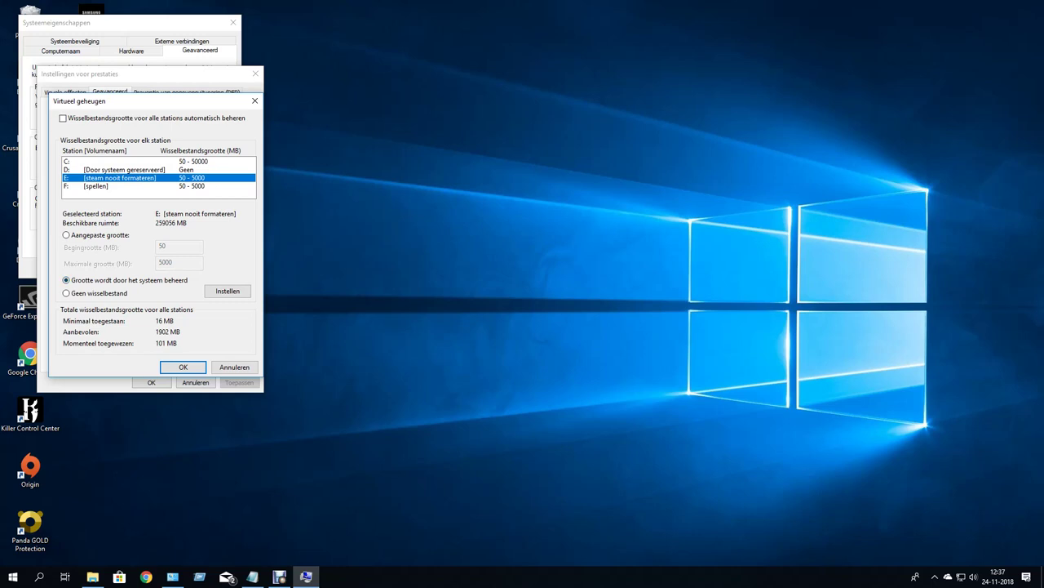
{"action": "left_click", "coordinate": [96, 185]}
{"action": "left_click", "coordinate": [66, 280]}
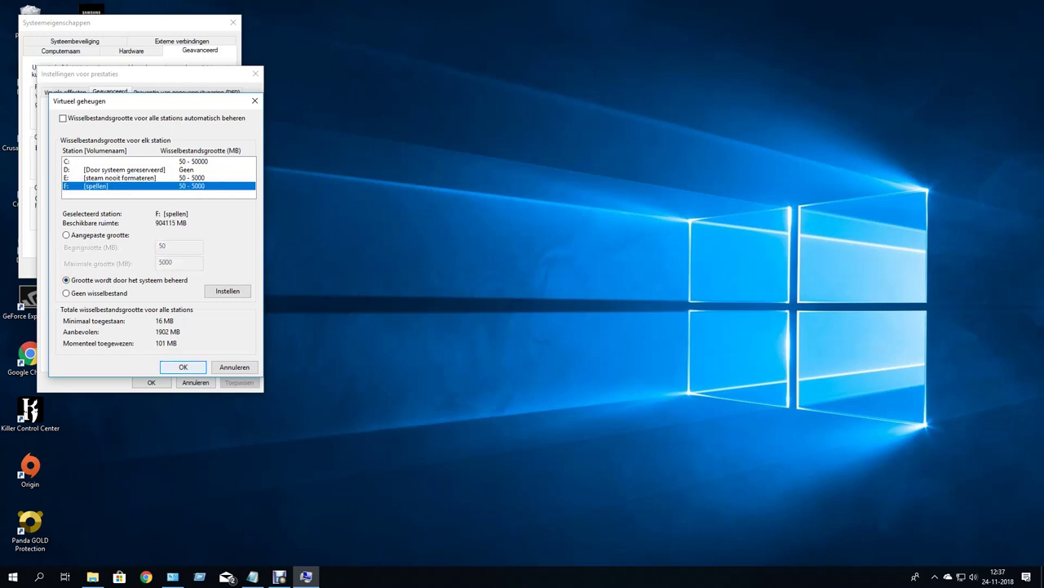
- Accept the virtual memory, performance options and system properties dialogs to return to the desktop
{"action": "left_click", "coordinate": [183, 367]}
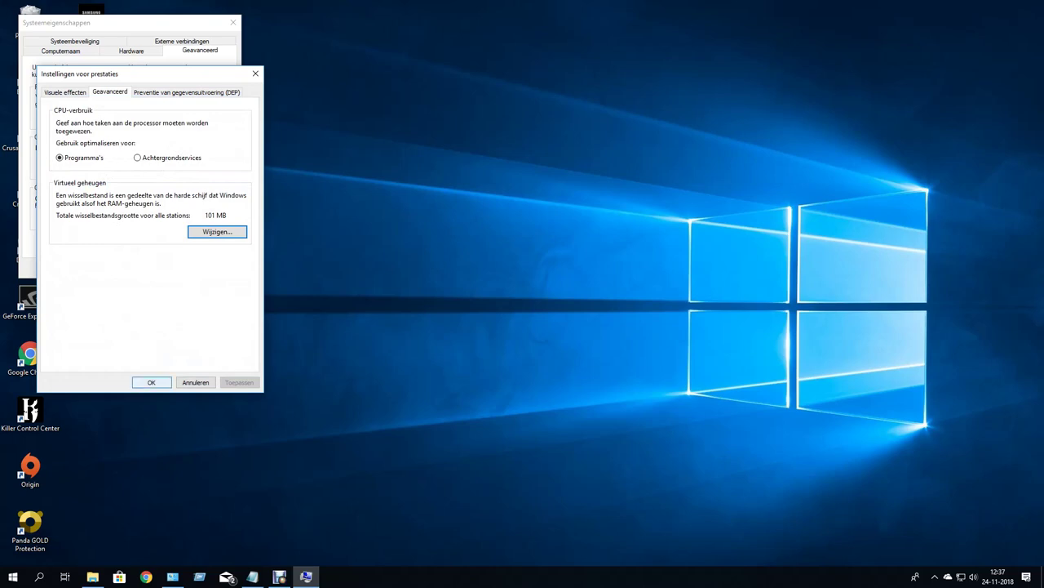
{"action": "left_click", "coordinate": [151, 381]}
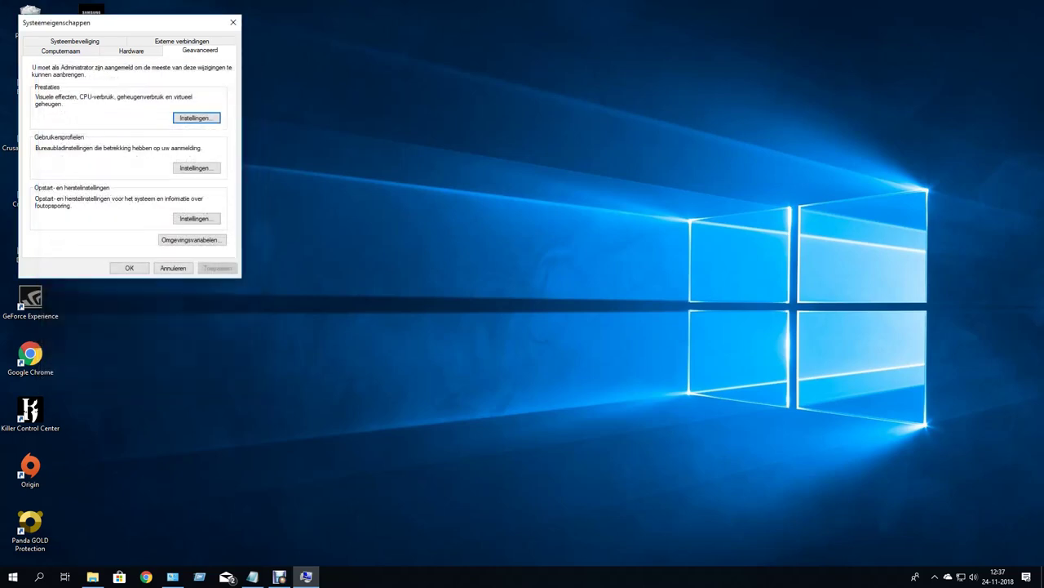
{"action": "left_click", "coordinate": [129, 268]}
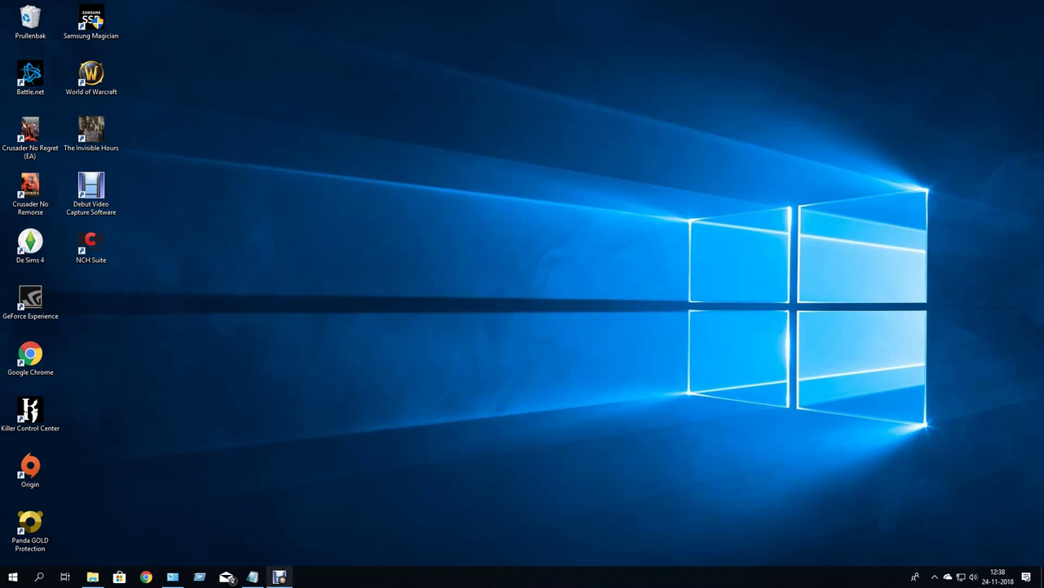
{"action": "left_click", "coordinate": [279, 576]}
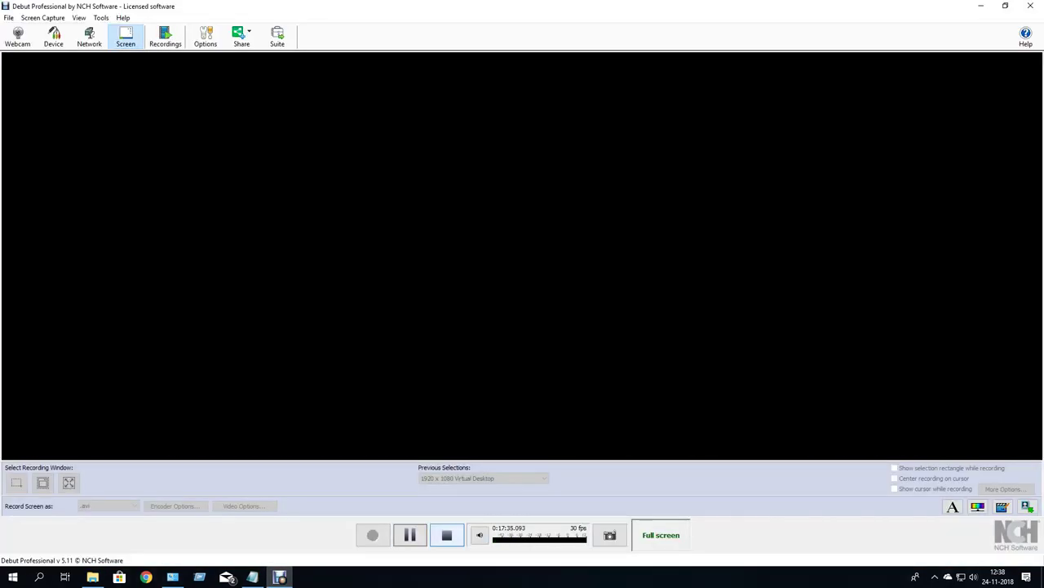
{"action": "left_click", "coordinate": [279, 577]}
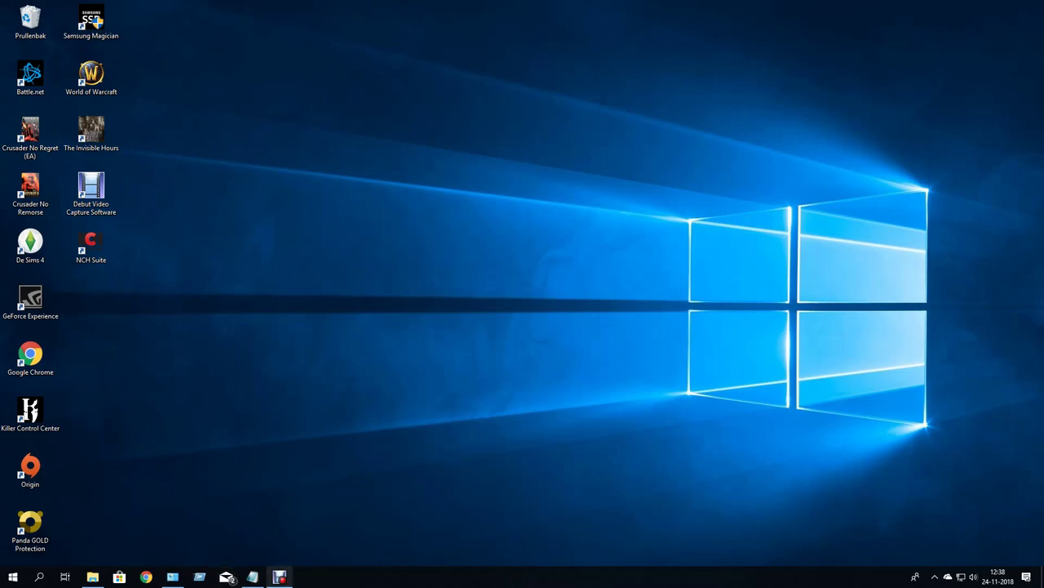